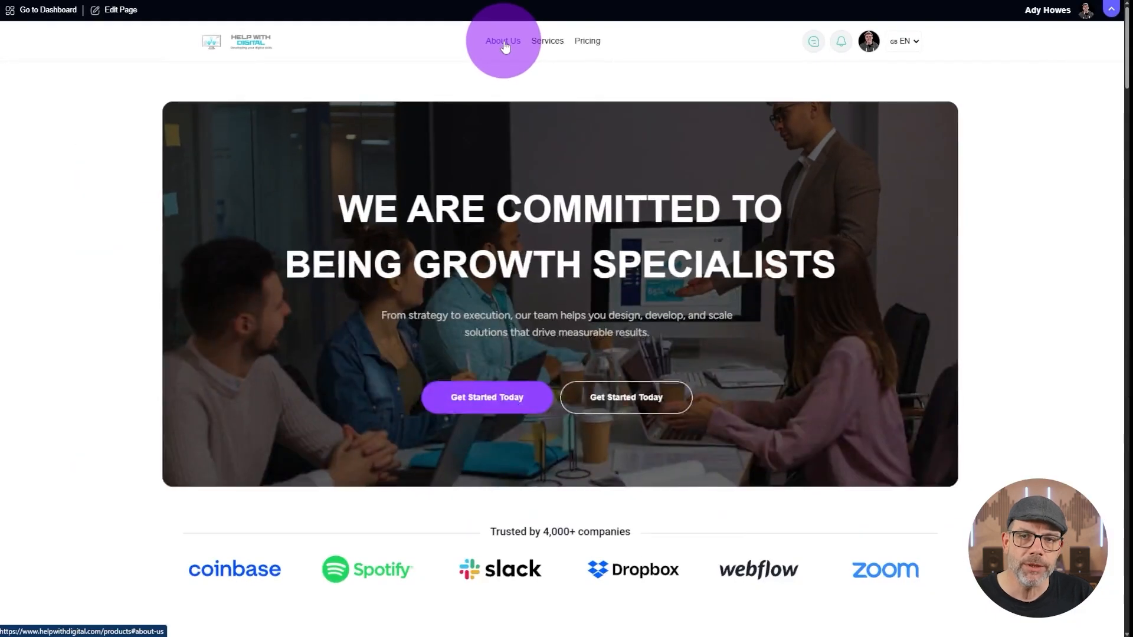
Step: Test the About Us, Services and Pricing navigation links on the live products page
{"action": "left_click", "coordinate": [505, 46]}
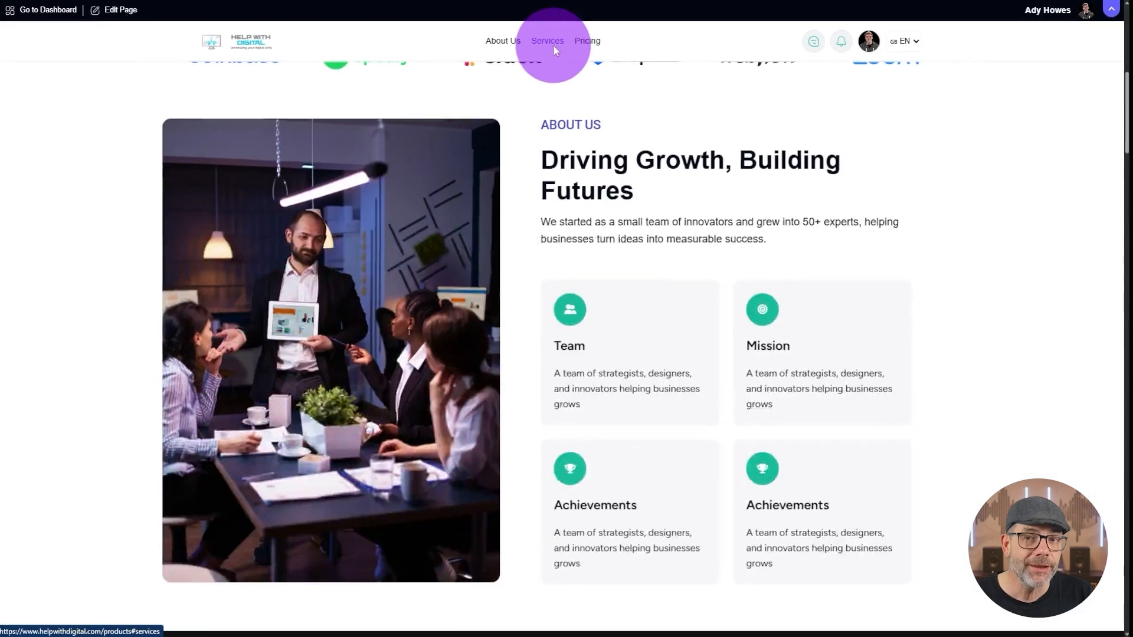
{"action": "left_click", "coordinate": [569, 104]}
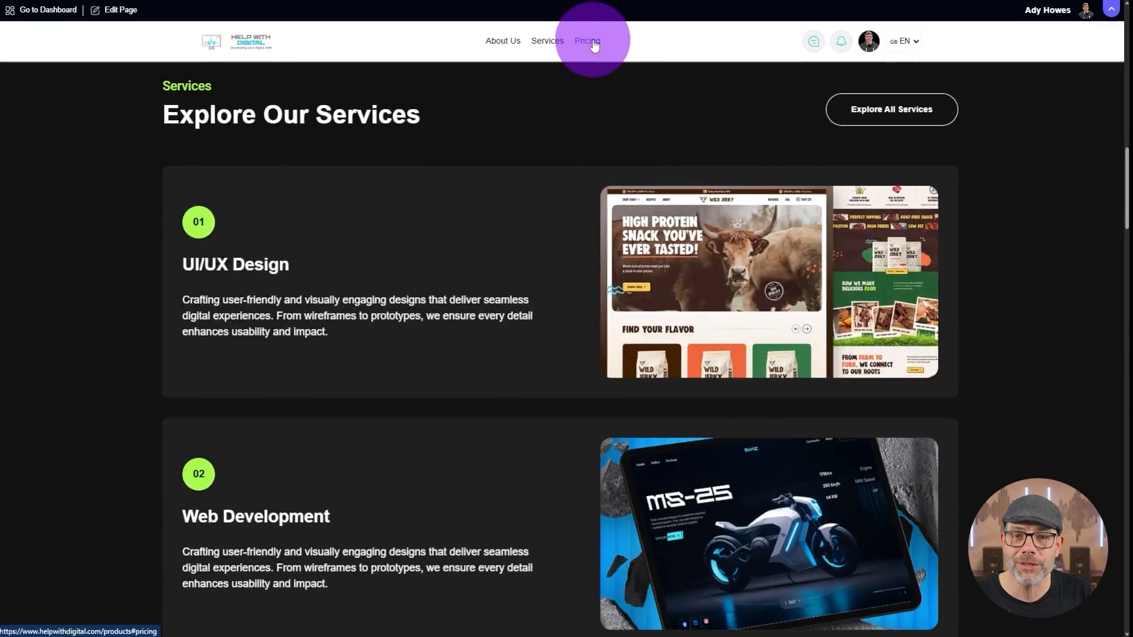
{"action": "left_click", "coordinate": [594, 45]}
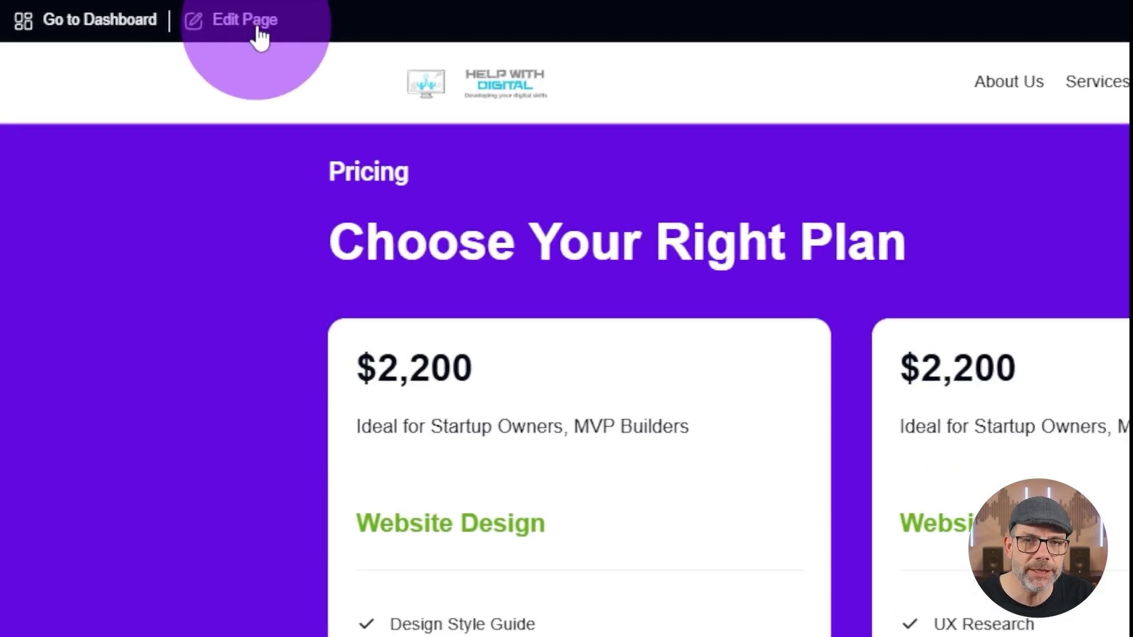
Step: Open the products page for editing and inspect the custom HTML ID of the About Us section
{"action": "left_click", "coordinate": [118, 10]}
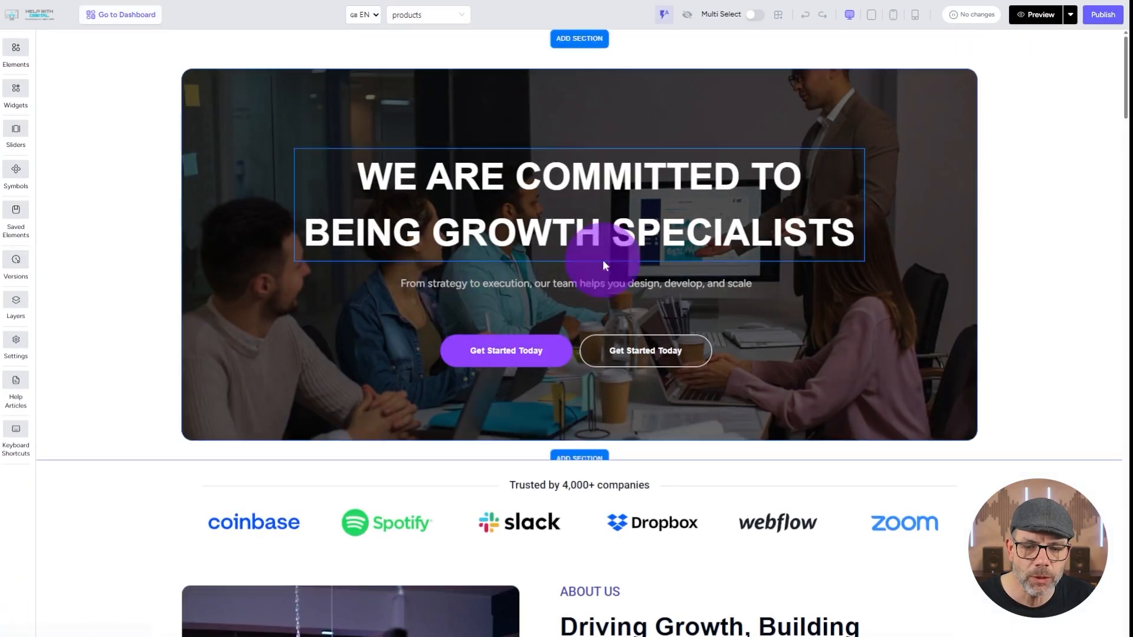
{"action": "scroll", "coordinate": [604, 260], "scroll_direction": "down", "scroll_amount": 4}
{"action": "scroll", "coordinate": [602, 260], "scroll_direction": "down", "scroll_amount": 5}
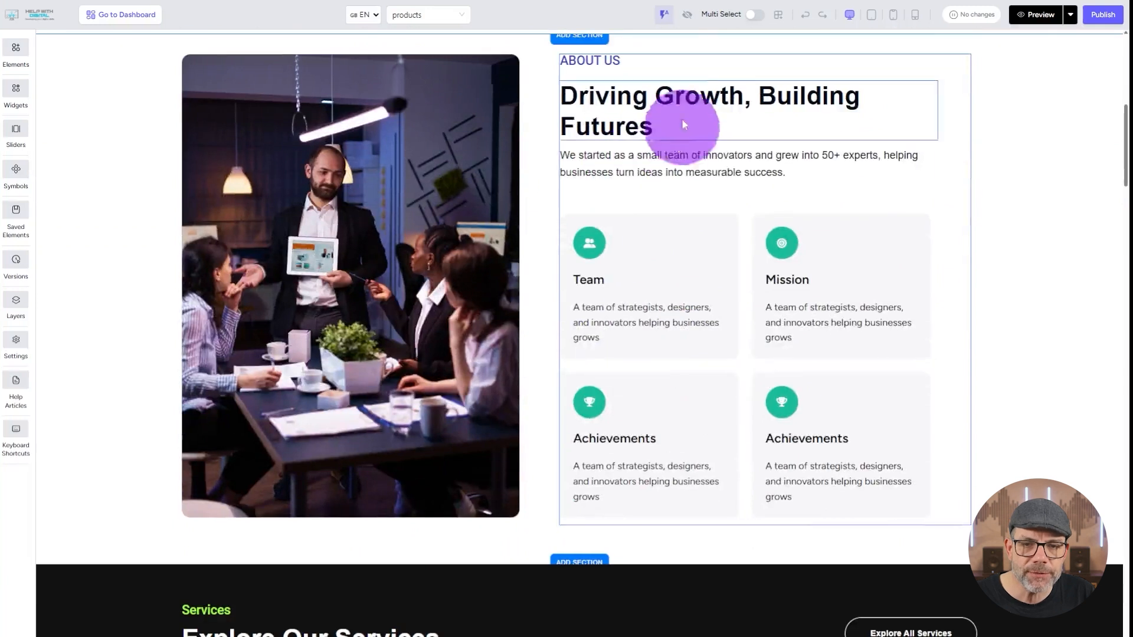
{"action": "left_click", "coordinate": [141, 146]}
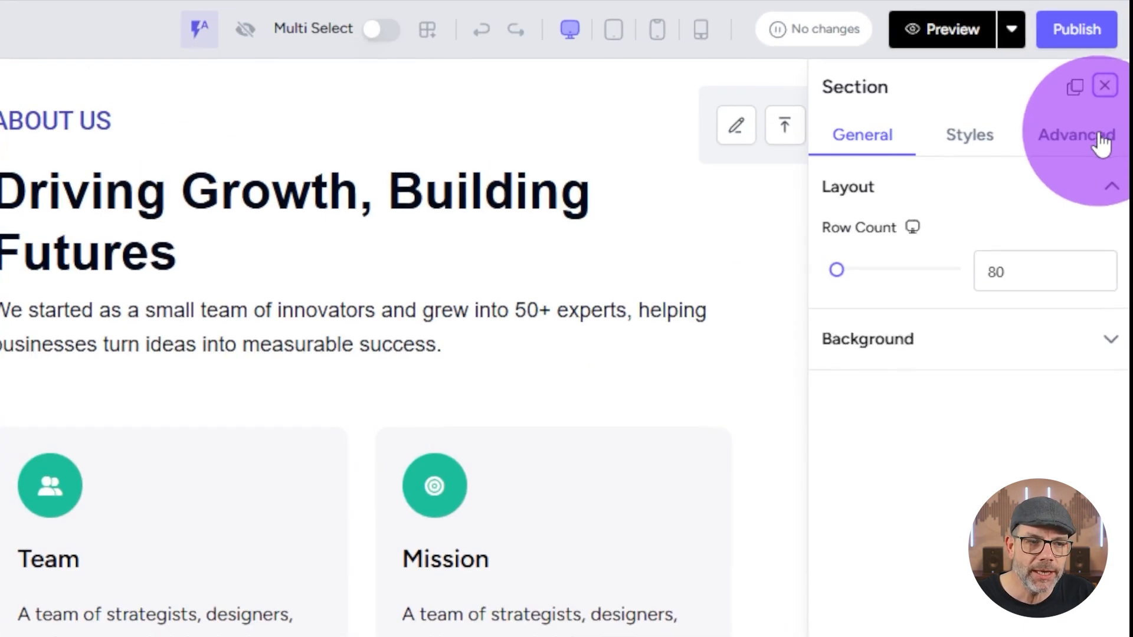
{"action": "left_click", "coordinate": [1107, 140]}
{"action": "key", "text": "ctrl+minus"}
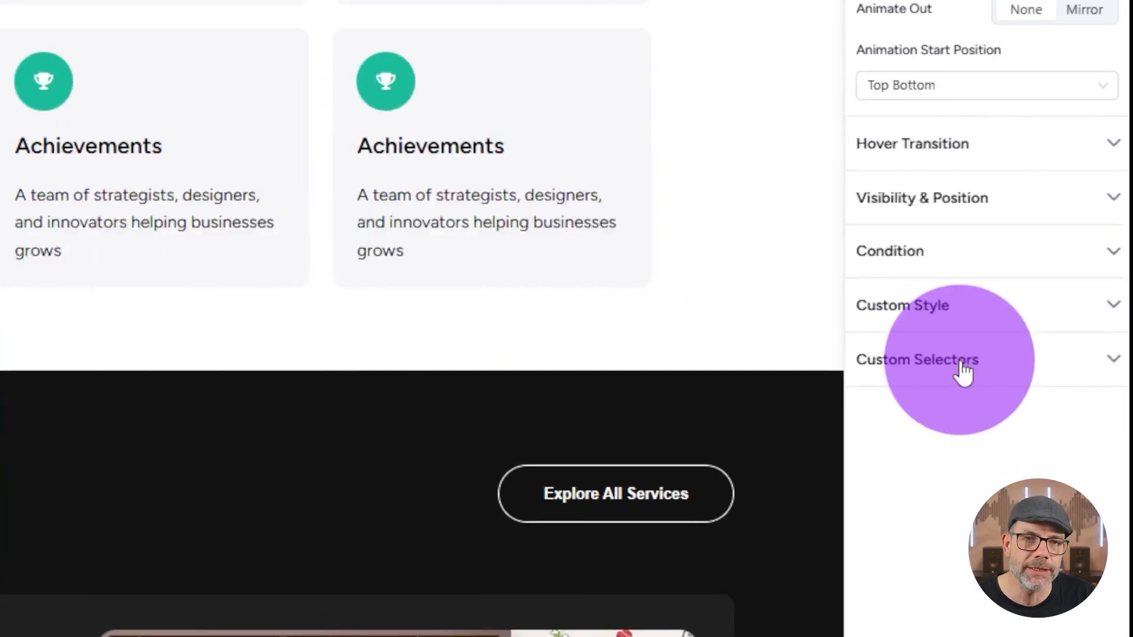
{"action": "left_click", "coordinate": [962, 369]}
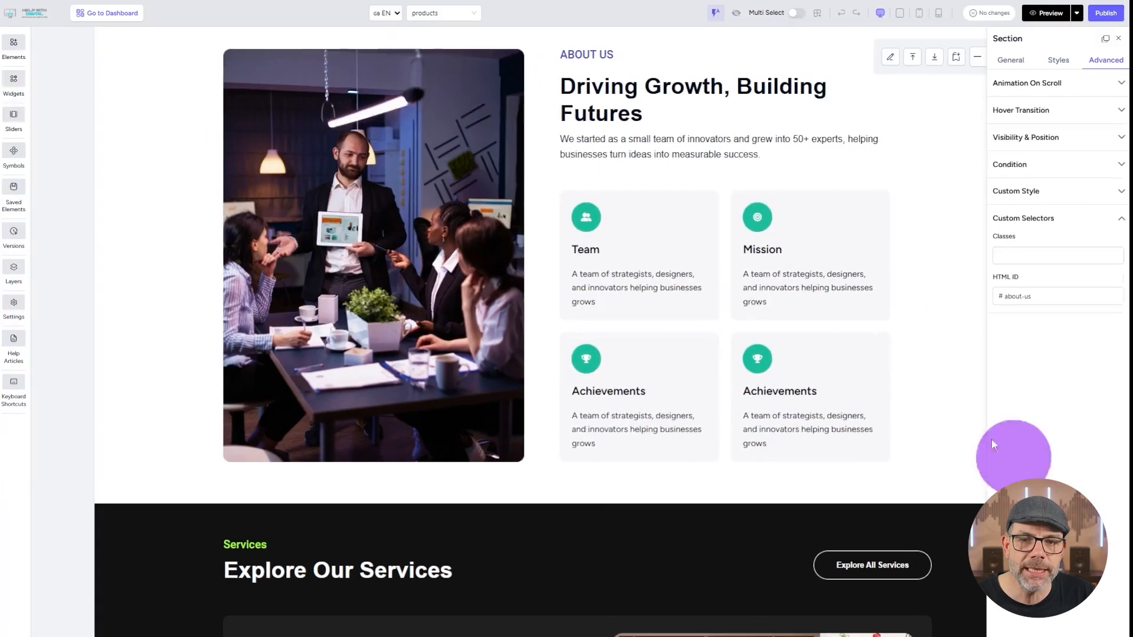
{"action": "left_click", "coordinate": [1041, 296]}
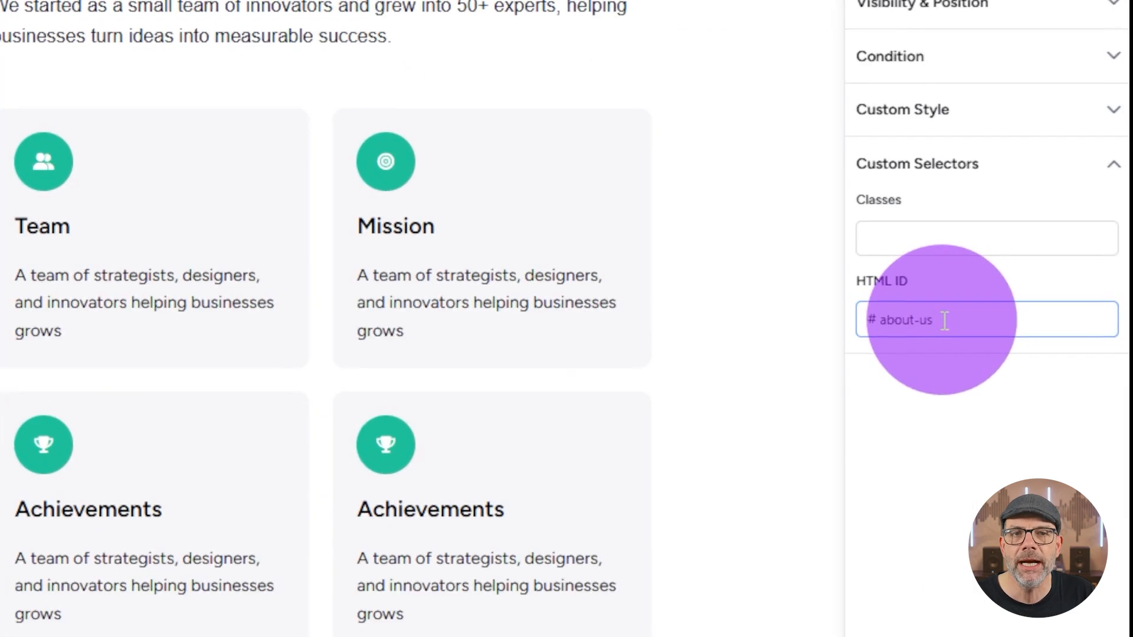
{"action": "left_click", "coordinate": [934, 434]}
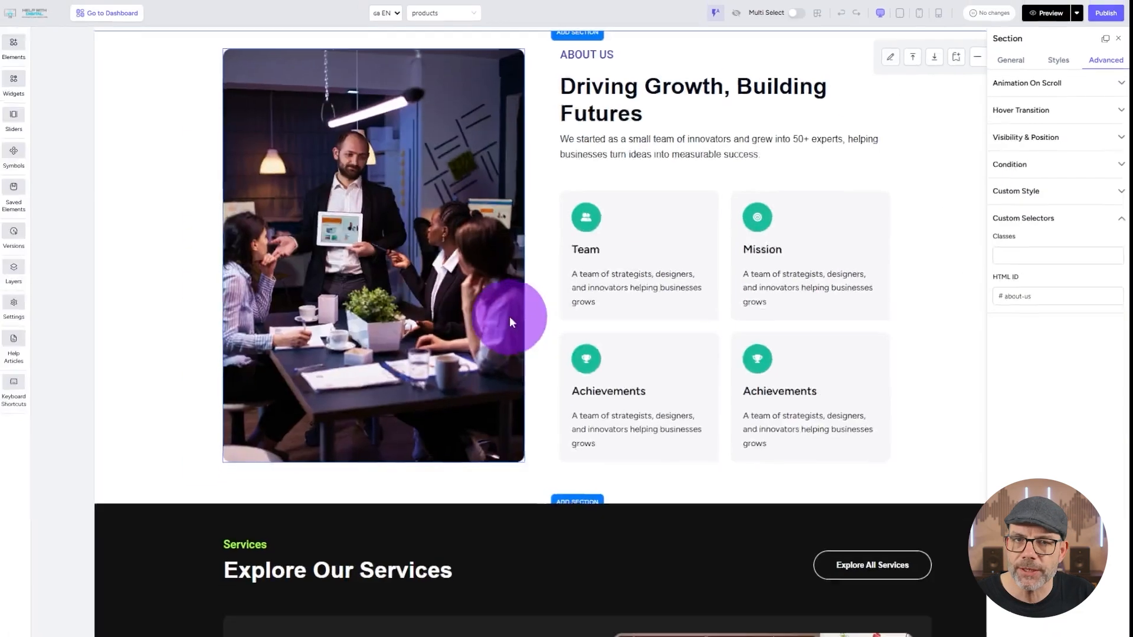
Step: Check the custom HTML IDs of the Services and Pricing sections
{"action": "scroll", "coordinate": [509, 316], "scroll_direction": "down", "scroll_amount": 15}
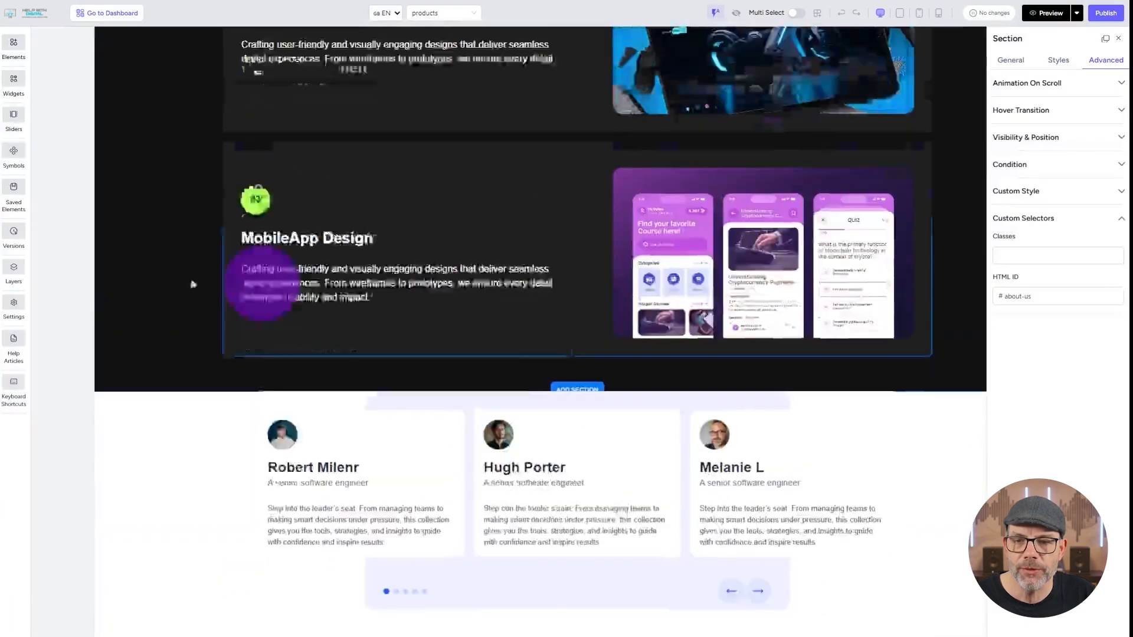
{"action": "scroll", "coordinate": [168, 256], "scroll_direction": "up", "scroll_amount": 6}
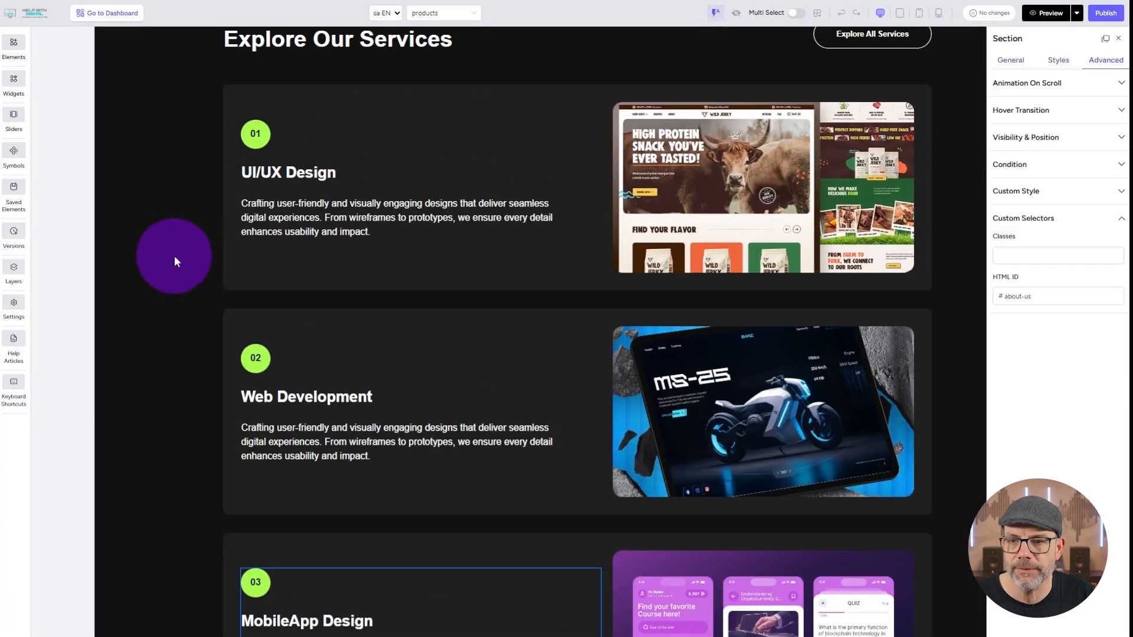
{"action": "left_click", "coordinate": [174, 262]}
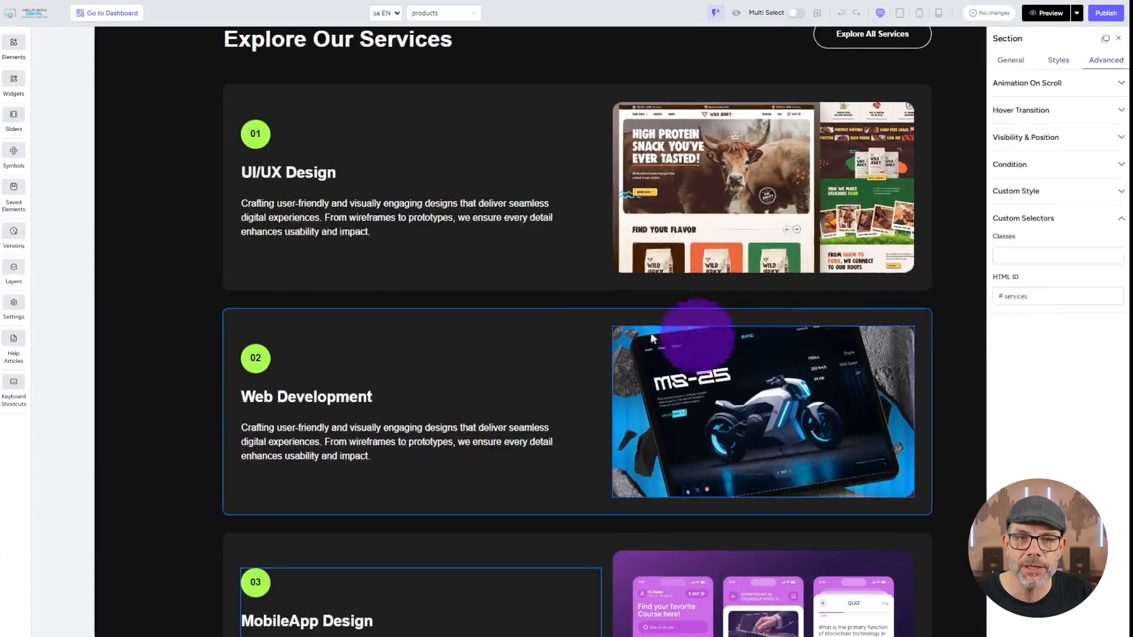
{"action": "scroll", "coordinate": [523, 321], "scroll_direction": "down", "scroll_amount": 10}
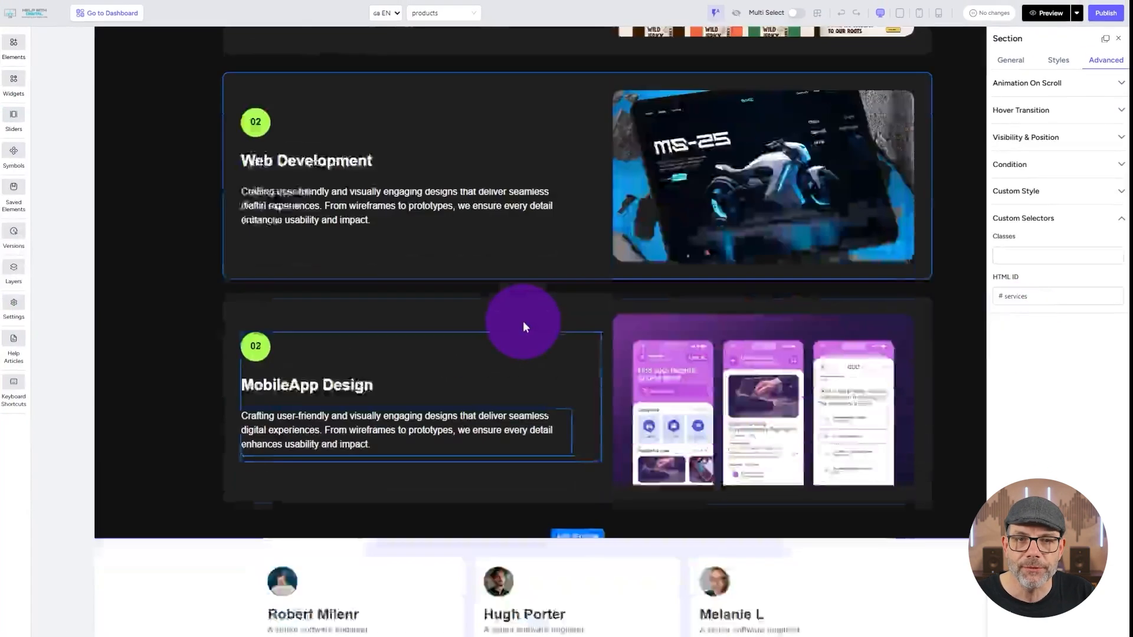
{"action": "scroll", "coordinate": [523, 322], "scroll_direction": "down", "scroll_amount": 15}
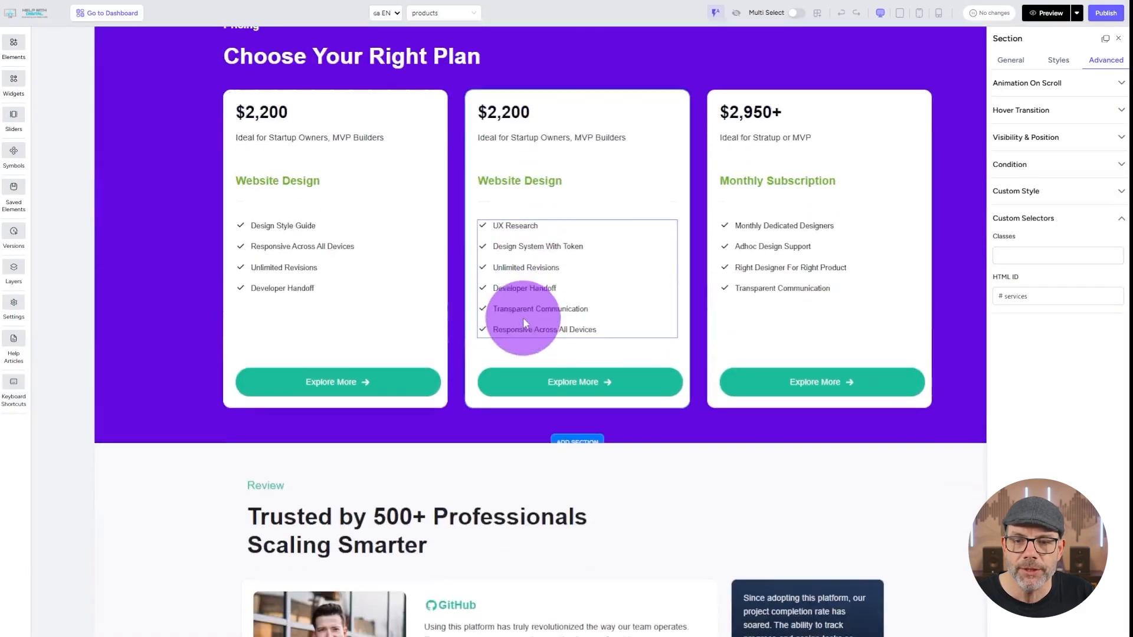
{"action": "scroll", "coordinate": [275, 241], "scroll_direction": "up", "scroll_amount": 2}
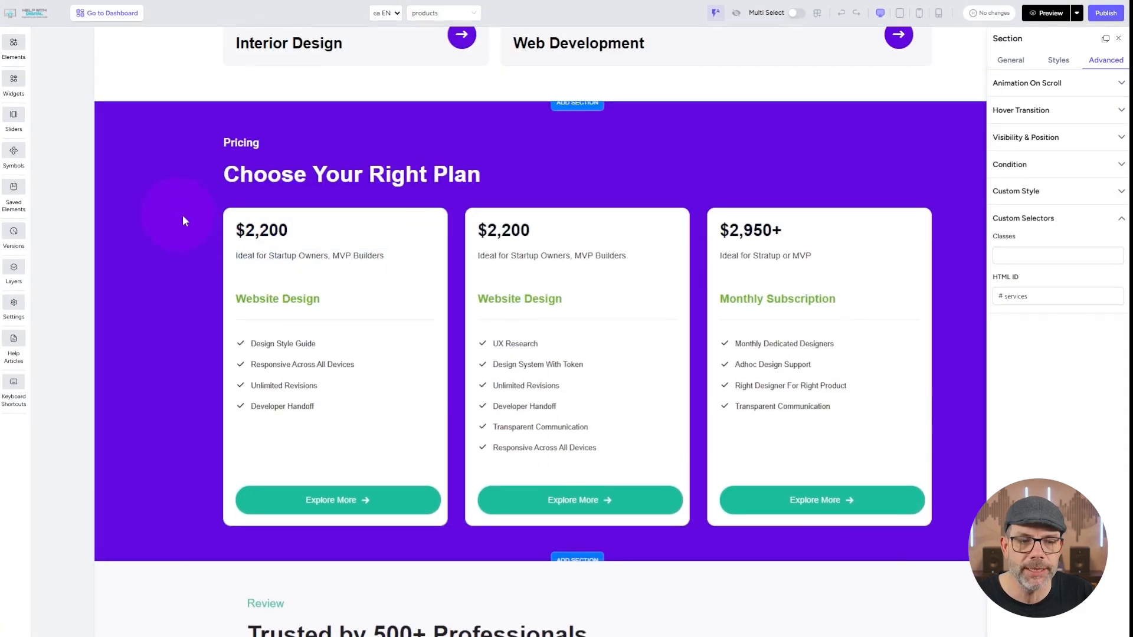
{"action": "left_click", "coordinate": [182, 215]}
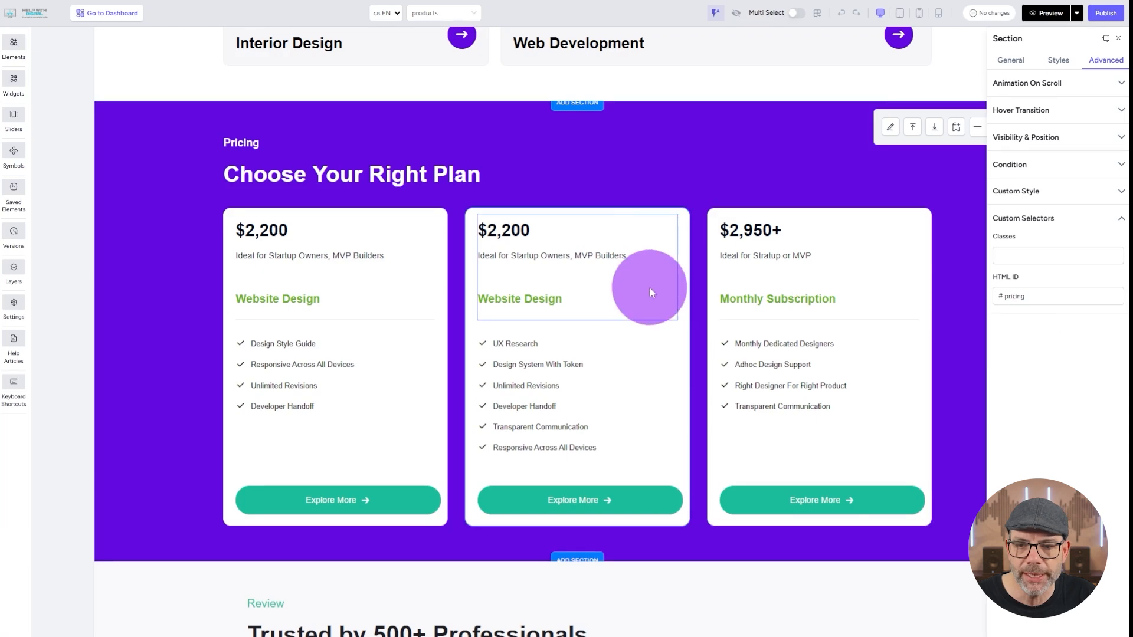
Step: Go to the dashboard's website menus, open the Digital Learning menu for editing and examine the About Us item's URL
{"action": "left_click", "coordinate": [112, 12]}
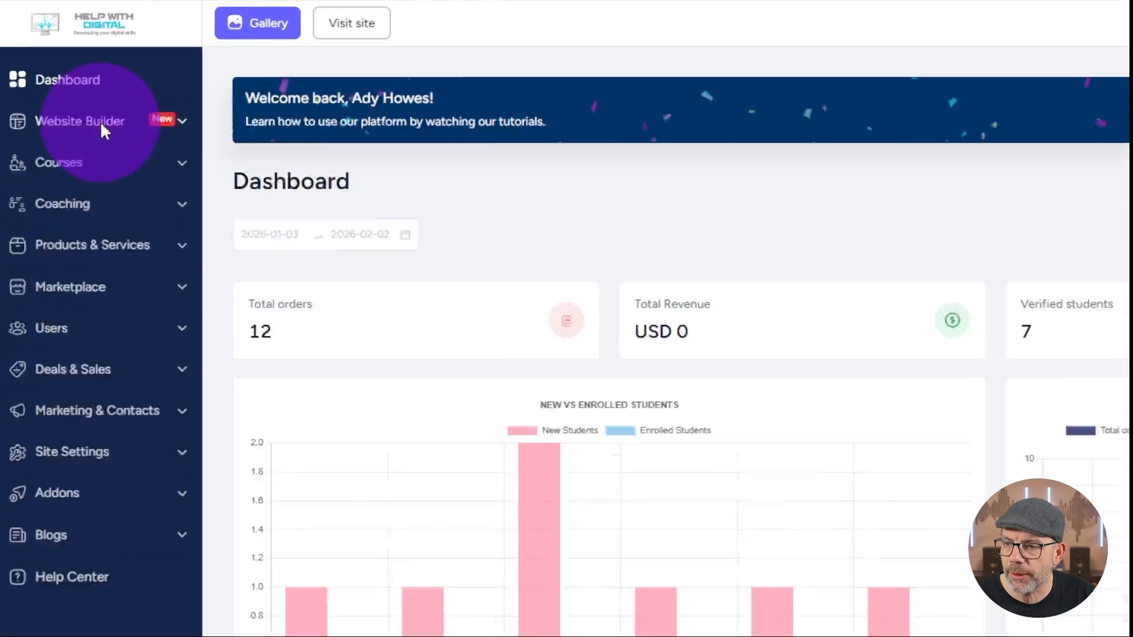
{"action": "left_click", "coordinate": [64, 82]}
{"action": "left_click", "coordinate": [100, 237]}
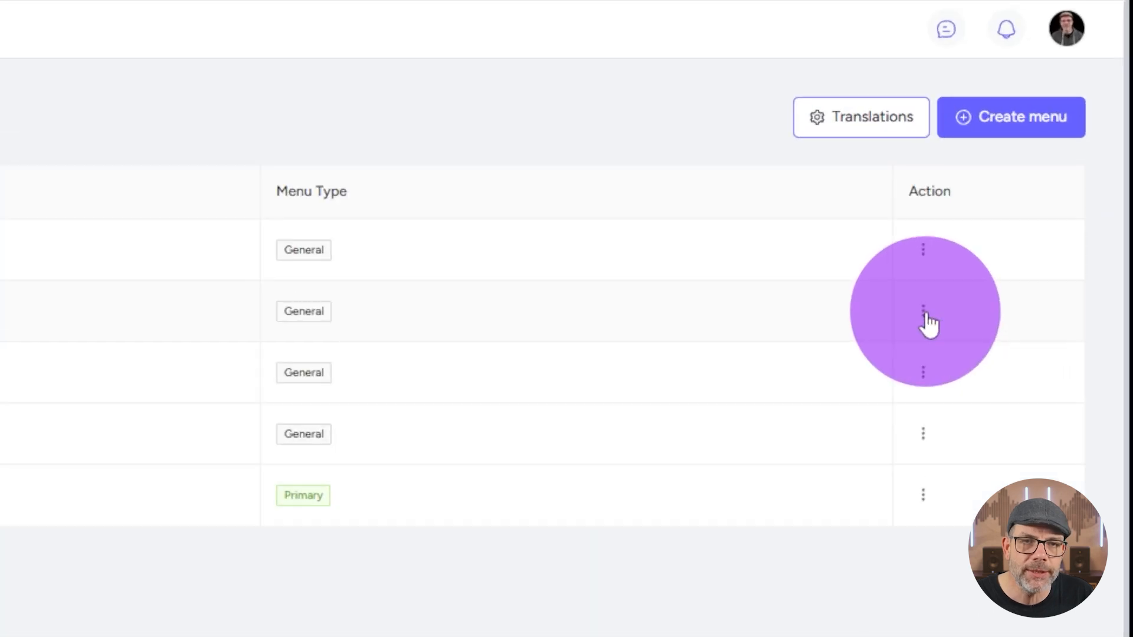
{"action": "left_click", "coordinate": [1027, 158]}
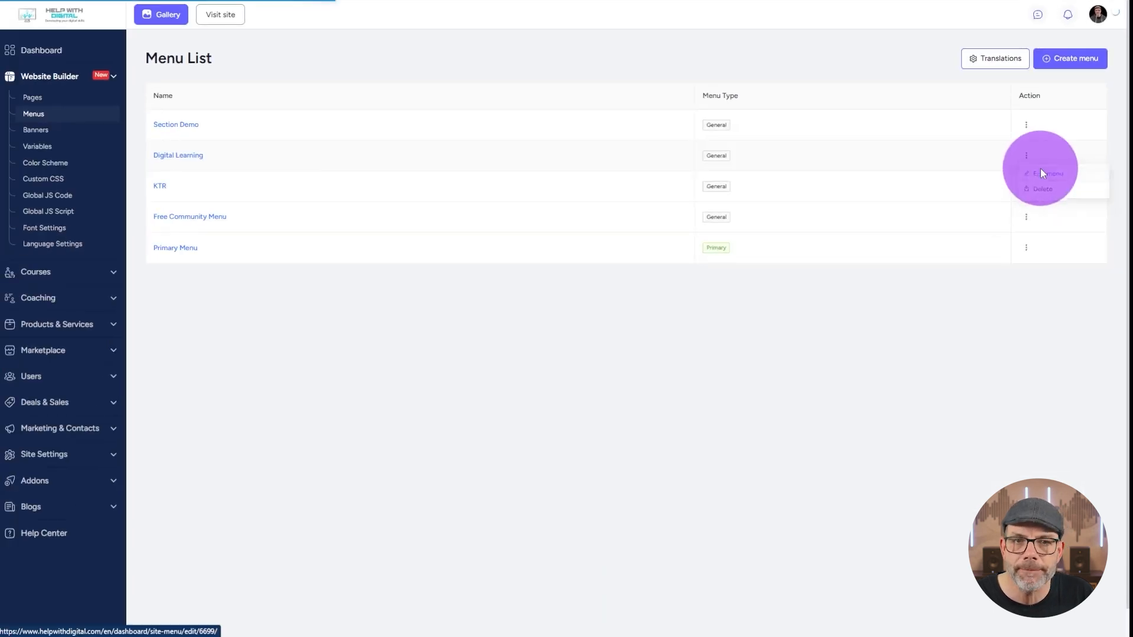
{"action": "left_click", "coordinate": [956, 348]}
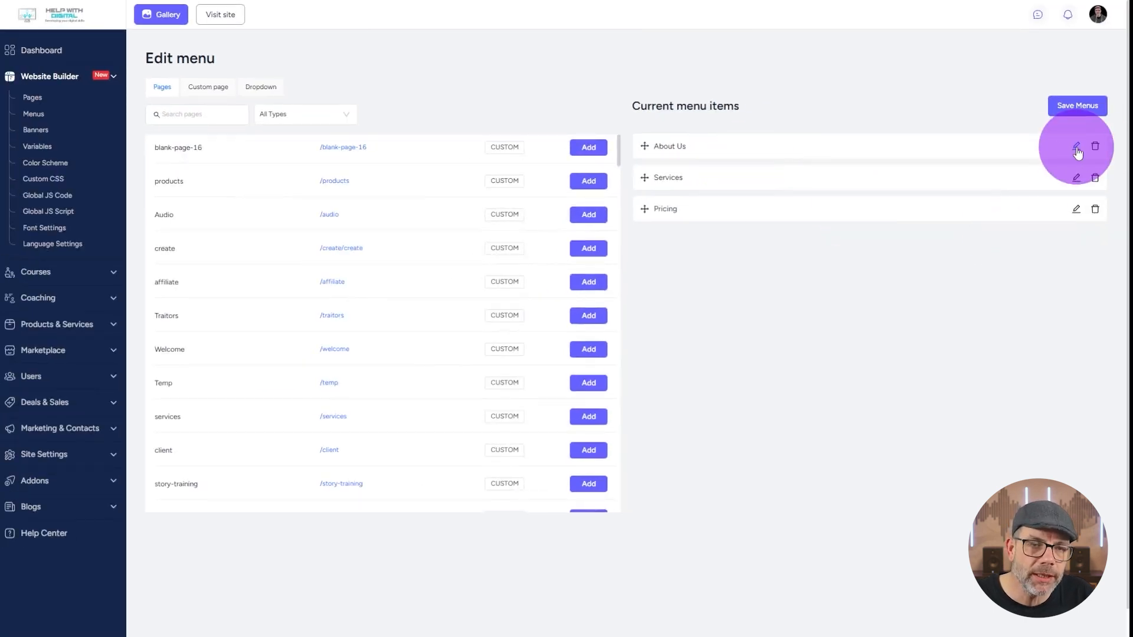
{"action": "left_click", "coordinate": [1076, 147]}
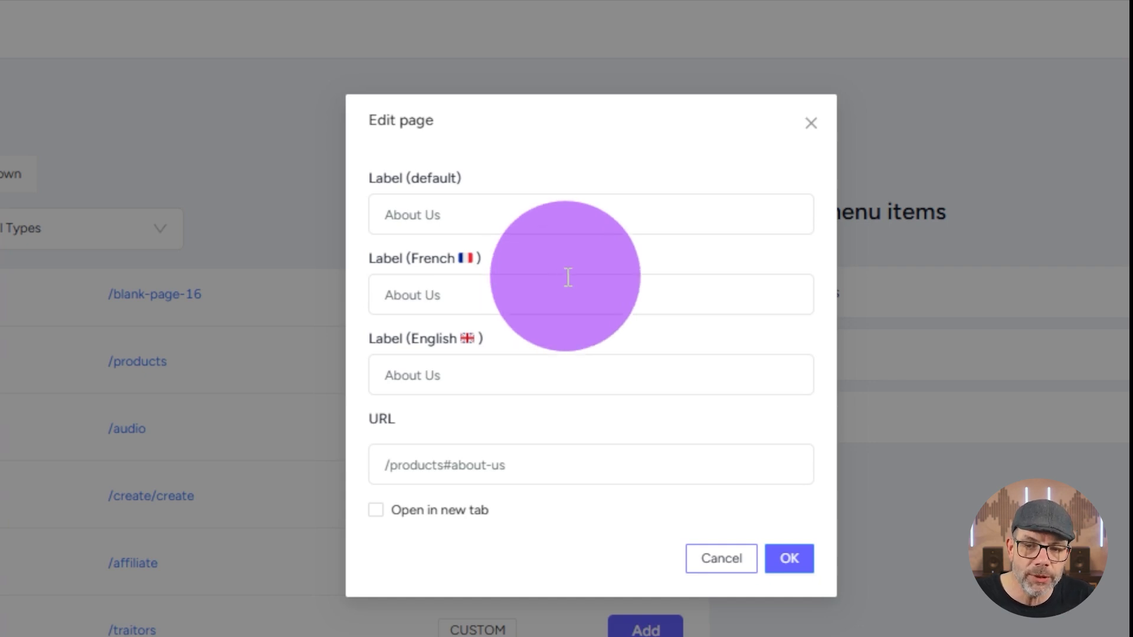
{"action": "left_click_drag", "start_coordinate": [552, 452], "coordinate": [382, 466]}
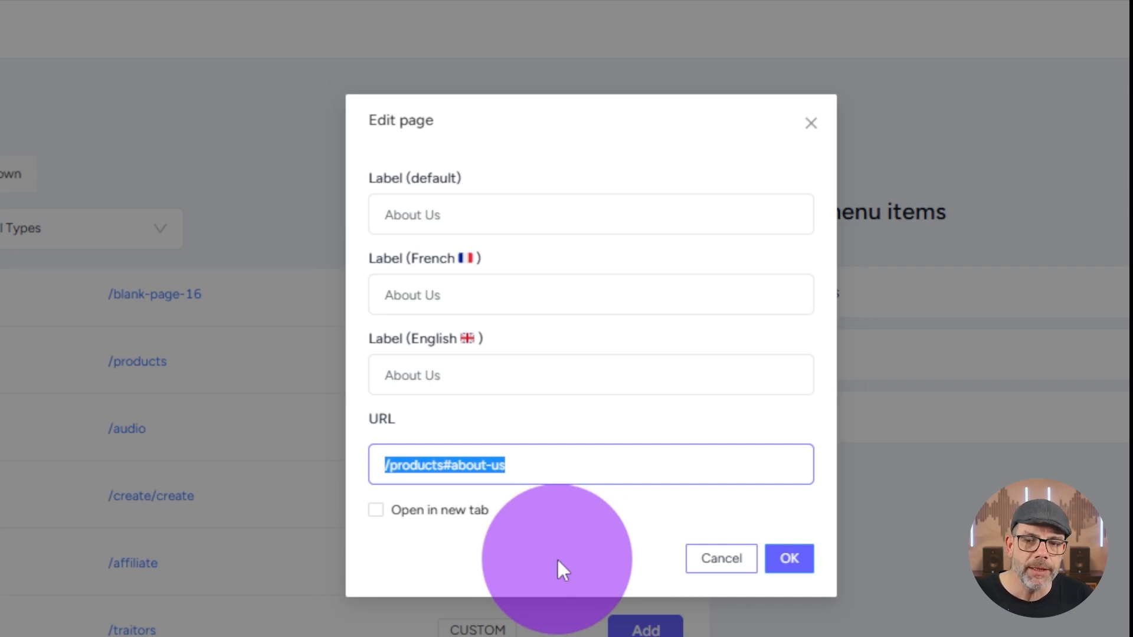
{"action": "left_click", "coordinate": [389, 472]}
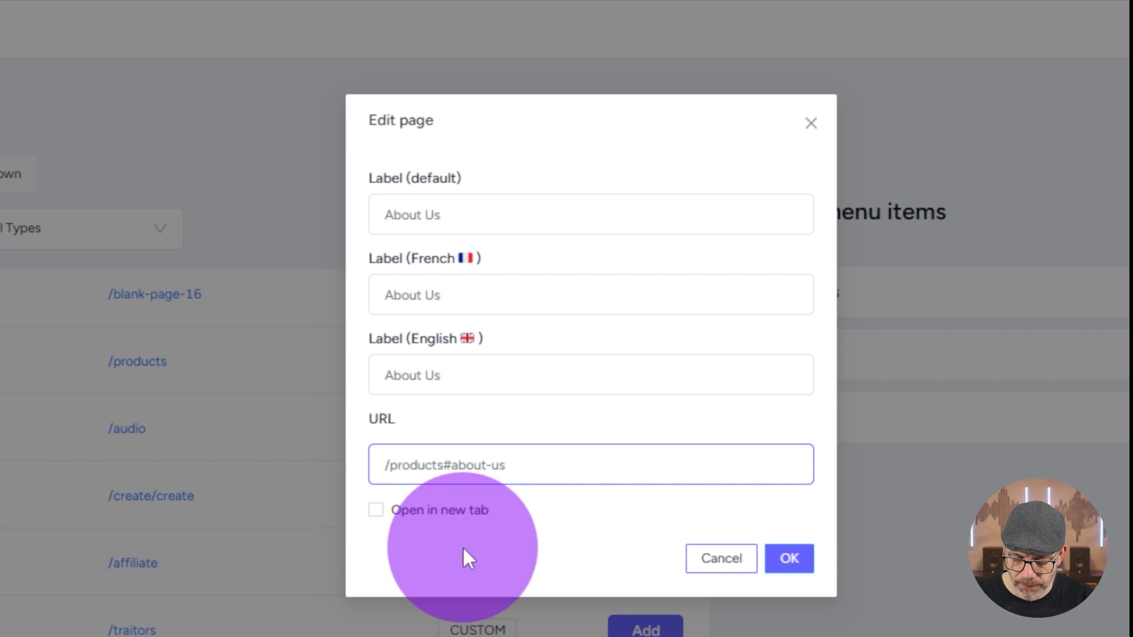
{"action": "type", "text": "https://www.helpwit"}
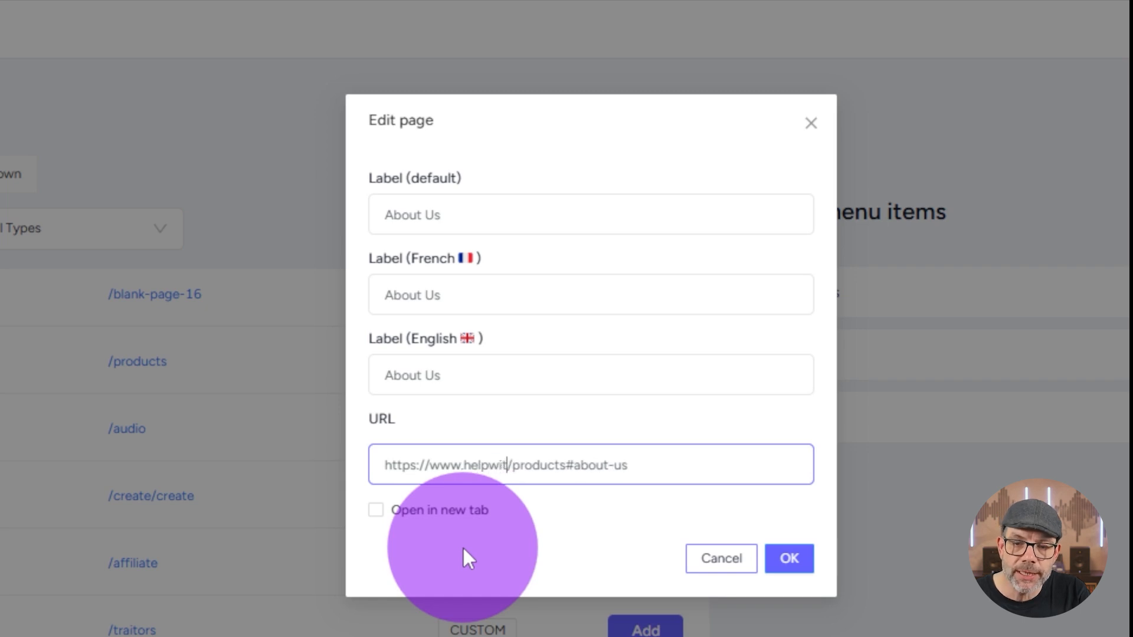
{"action": "type", "text": "hdigital.com"}
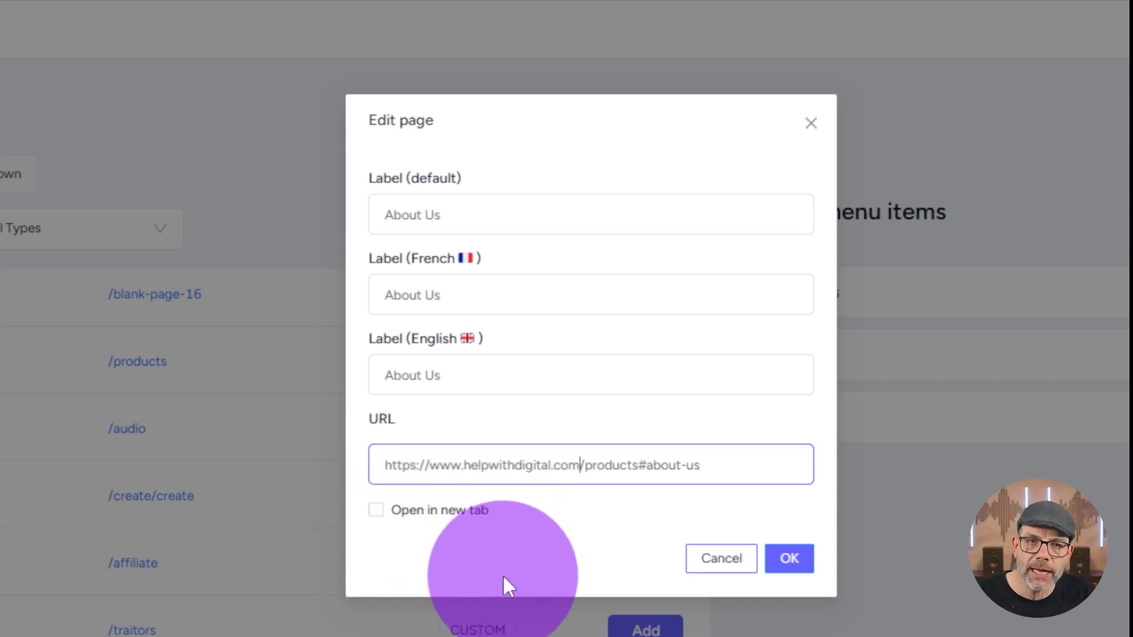
Step: Remove the domain from the About Us item's URL, keeping /products#about-us, and confirm the item
{"action": "left_click_drag", "start_coordinate": [702, 465], "coordinate": [381, 481]}
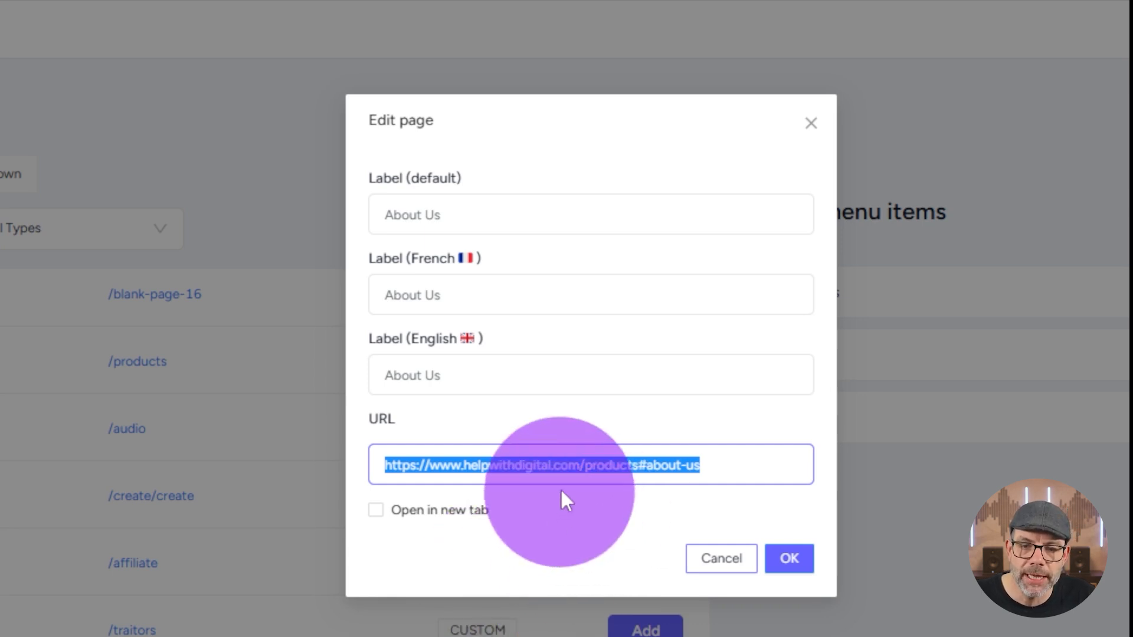
{"action": "left_click", "coordinate": [583, 466]}
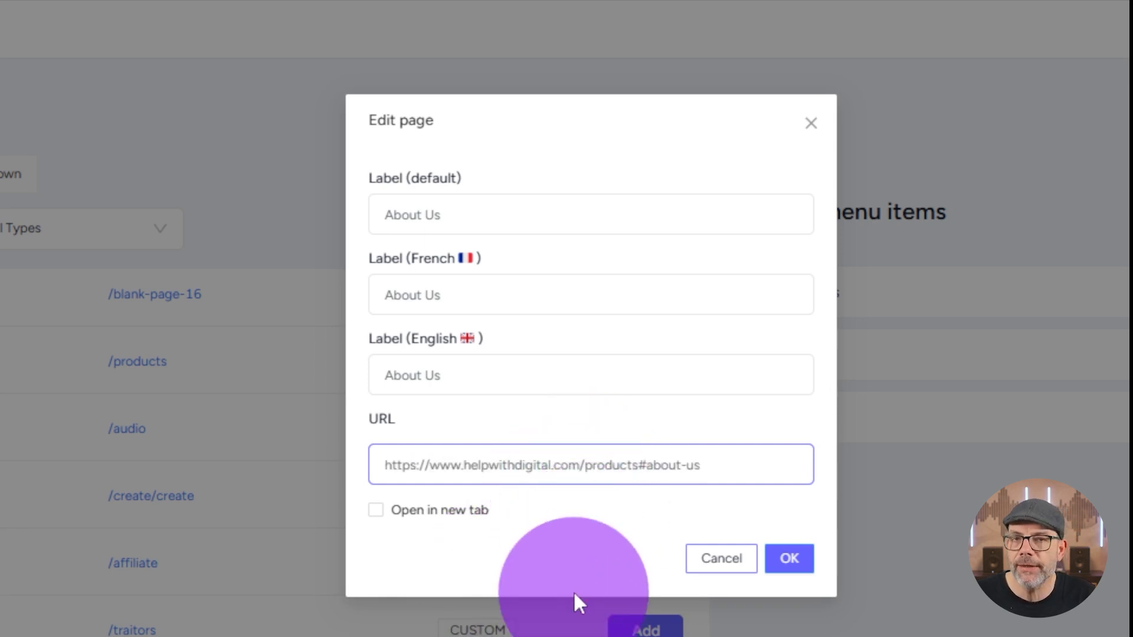
{"action": "key", "text": "shift+Home"}
{"action": "key", "text": "BackSpace"}
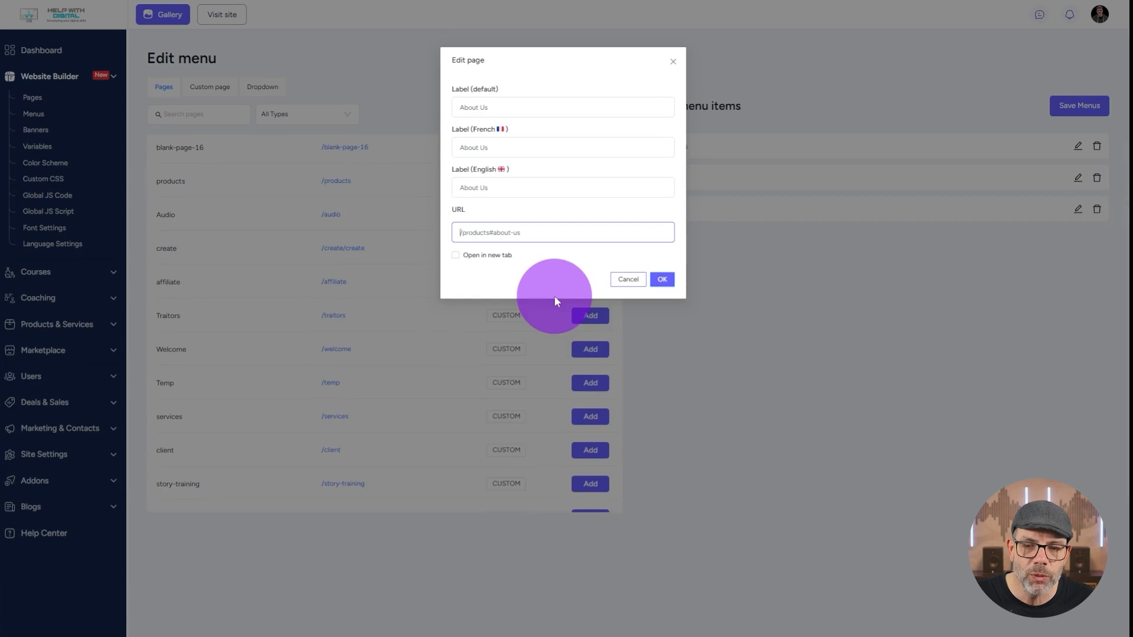
{"action": "left_click", "coordinate": [663, 279]}
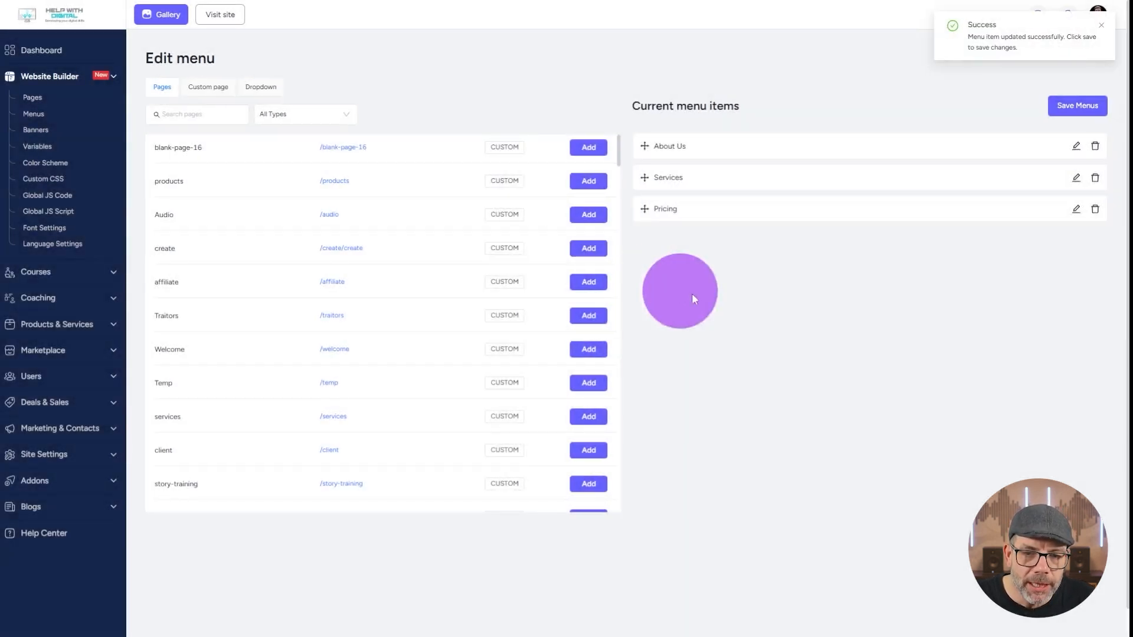
Step: Review the URLs of the Services and Pricing menu items and confirm each one
{"action": "left_click", "coordinate": [1076, 178]}
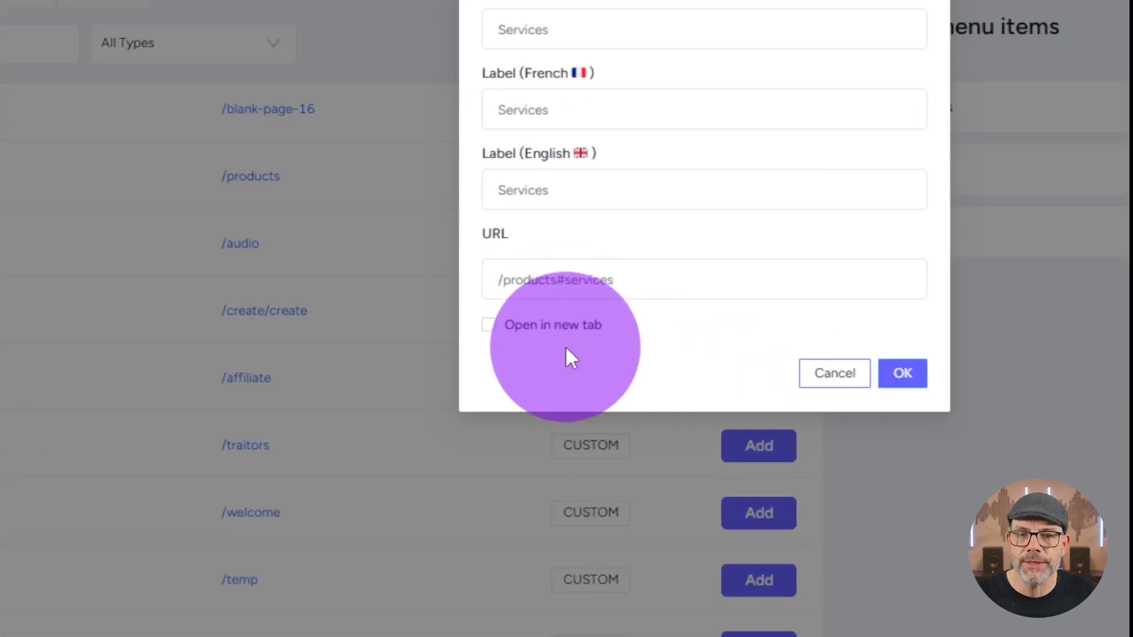
{"action": "left_click", "coordinate": [903, 373]}
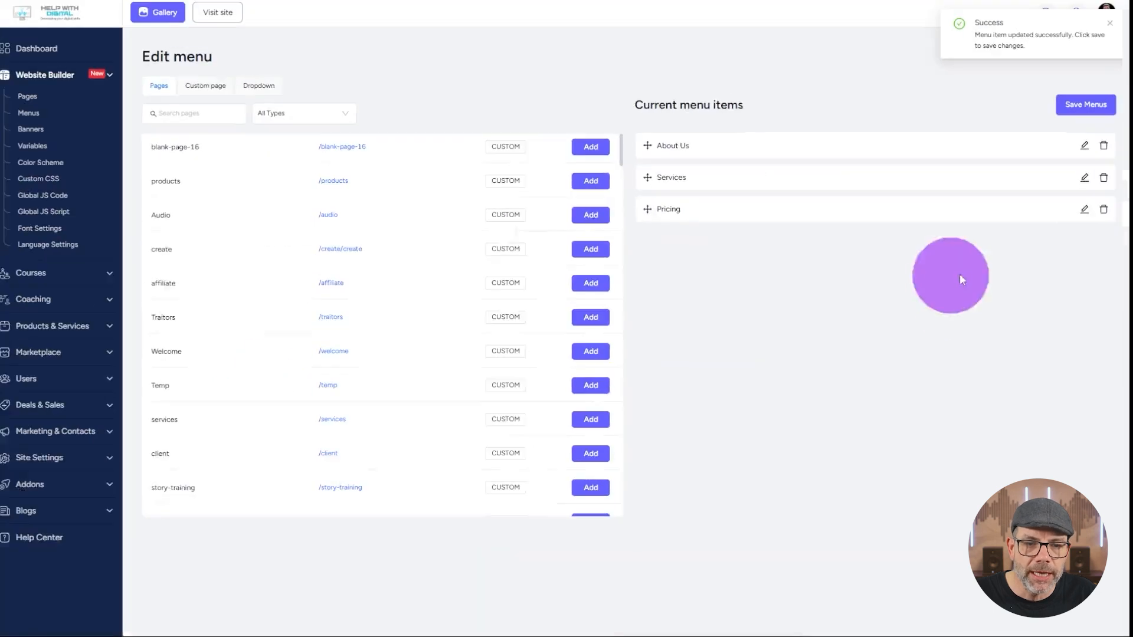
{"action": "left_click", "coordinate": [1084, 209]}
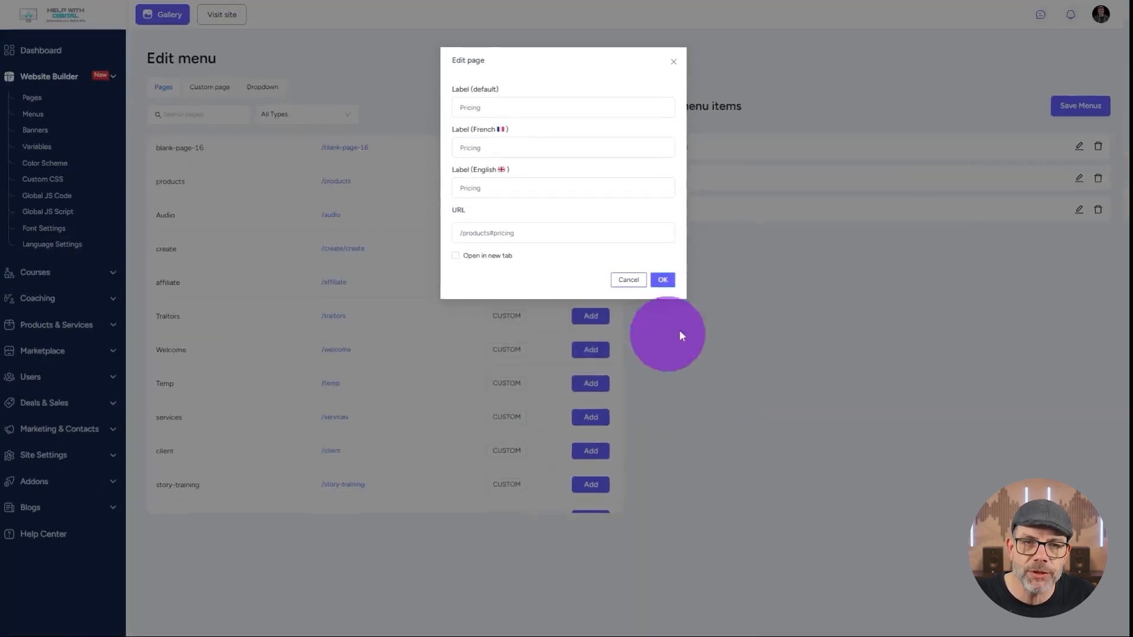
{"action": "left_click", "coordinate": [663, 280]}
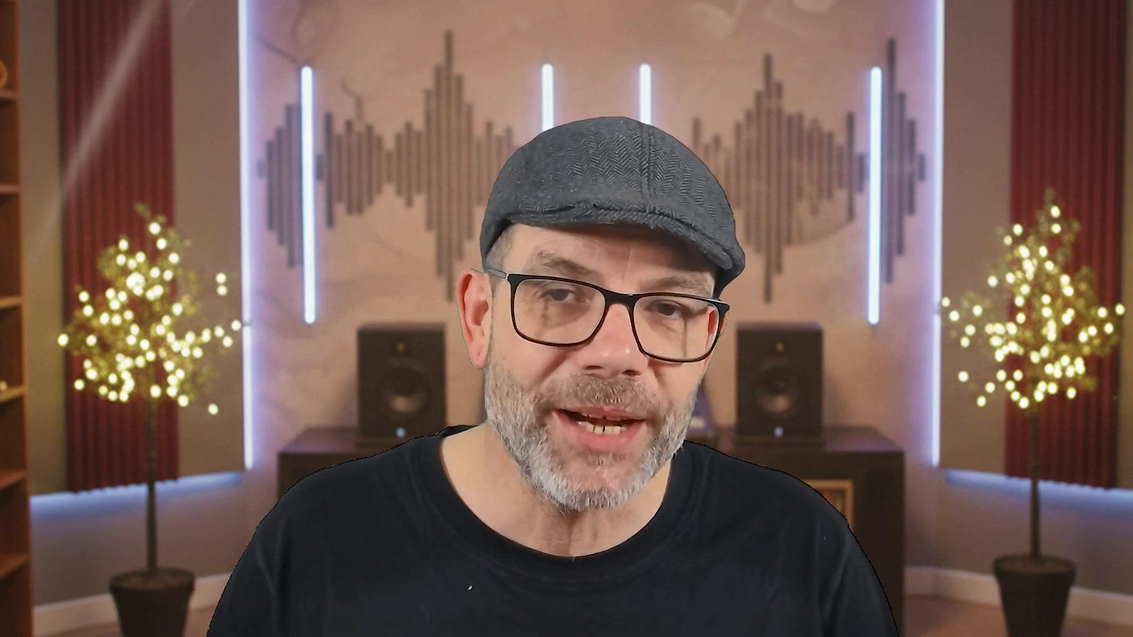